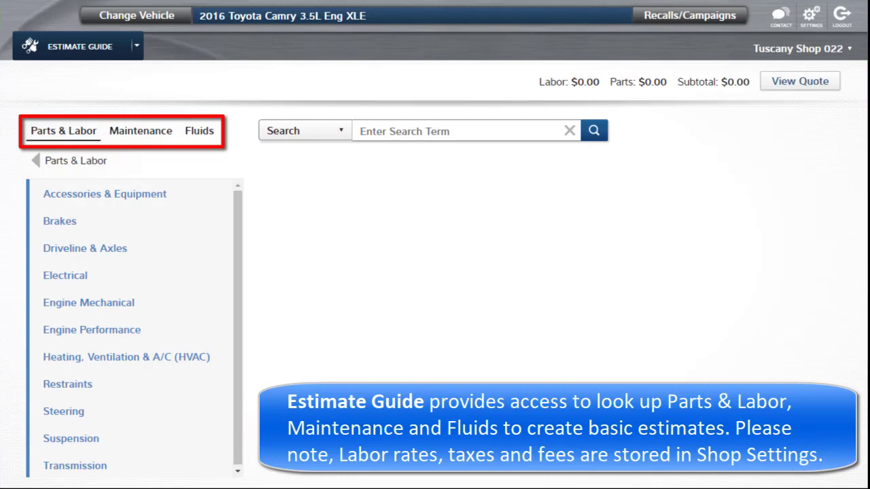
Step: Search ProDemand for 'axle sh' and pick the 'axle shaft' suggestion
{"action": "left_click", "coordinate": [837, 53]}
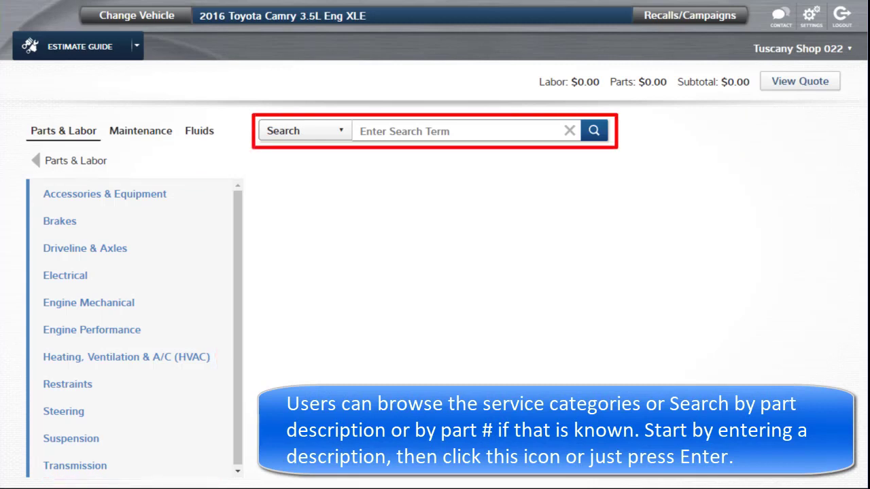
{"action": "left_click", "coordinate": [381, 131]}
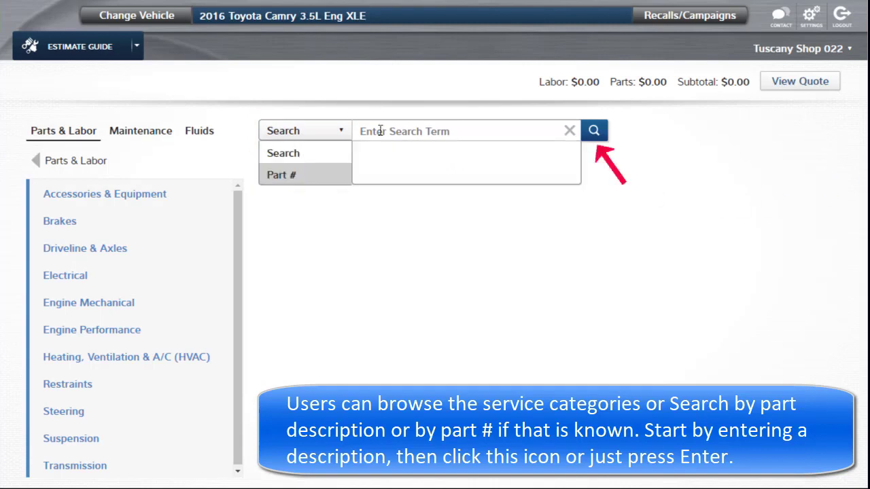
{"action": "type", "text": "axle s"}
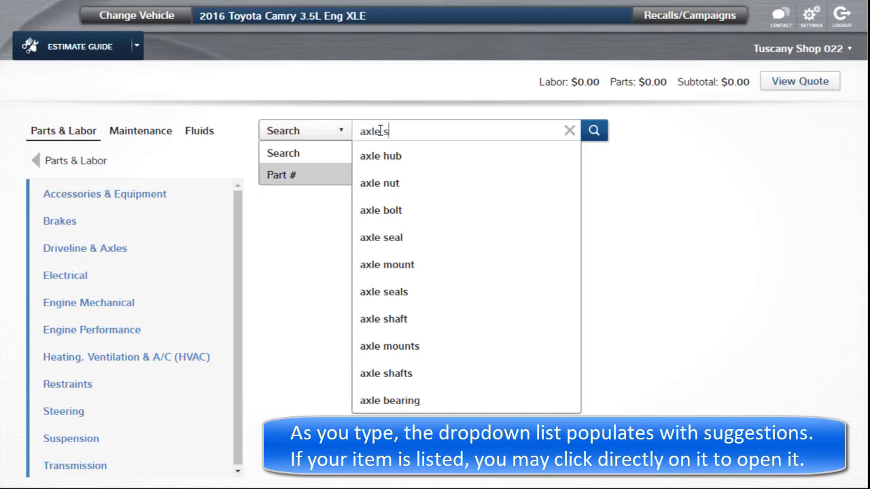
{"action": "type", "text": "h"}
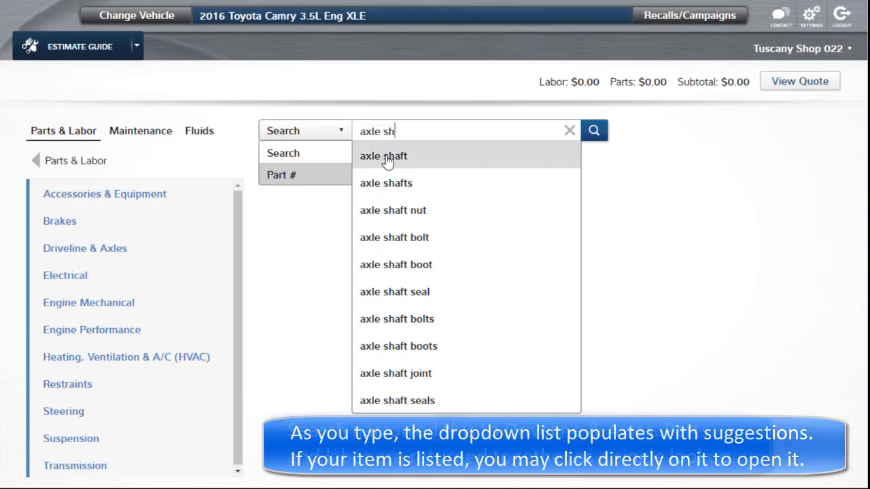
{"action": "left_click", "coordinate": [384, 156]}
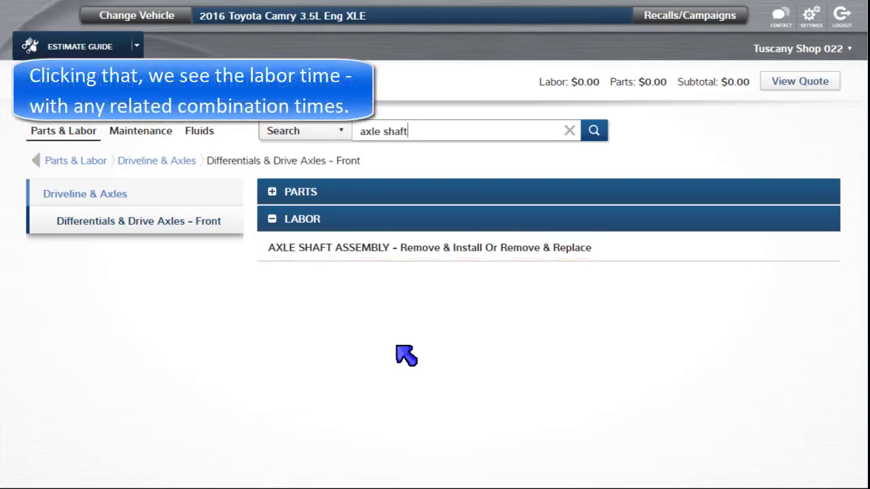
Step: Open AXLE SHAFT ASSEMBLY labor and add the Gas/Left Side time, making labor $188.00
{"action": "left_click", "coordinate": [368, 250]}
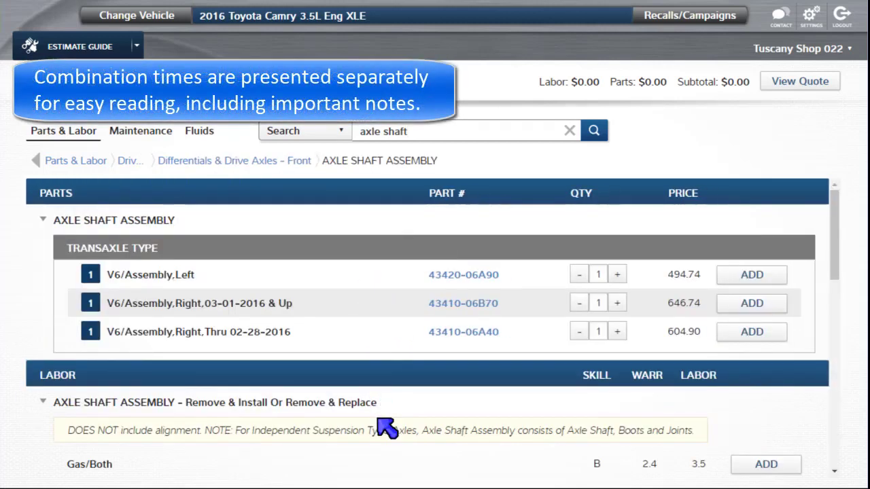
{"action": "scroll", "coordinate": [378, 419], "scroll_direction": "down", "scroll_amount": 3}
{"action": "scroll", "coordinate": [385, 427], "scroll_direction": "down", "scroll_amount": 2}
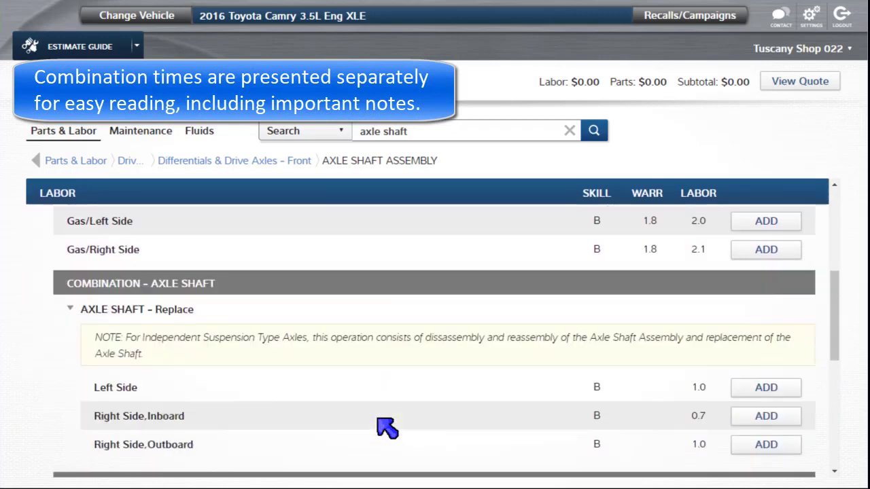
{"action": "scroll", "coordinate": [379, 419], "scroll_direction": "down", "scroll_amount": 1}
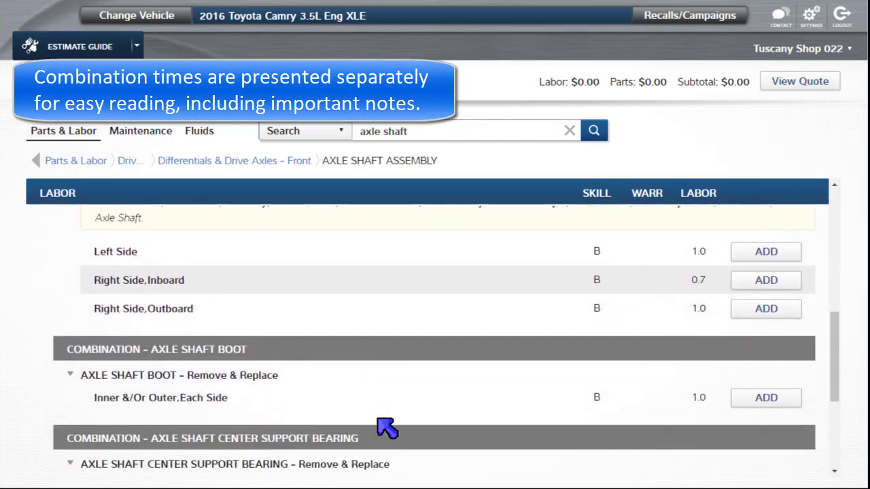
{"action": "scroll", "coordinate": [386, 427], "scroll_direction": "up", "scroll_amount": 5}
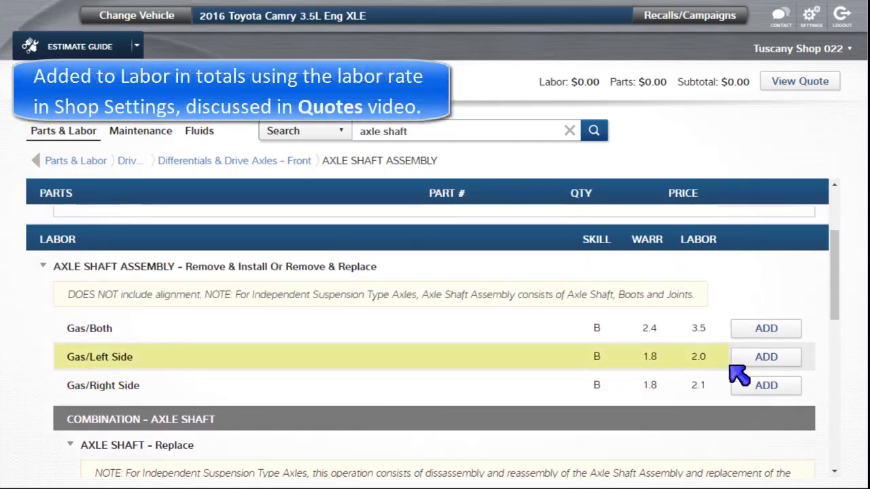
{"action": "left_click", "coordinate": [756, 366]}
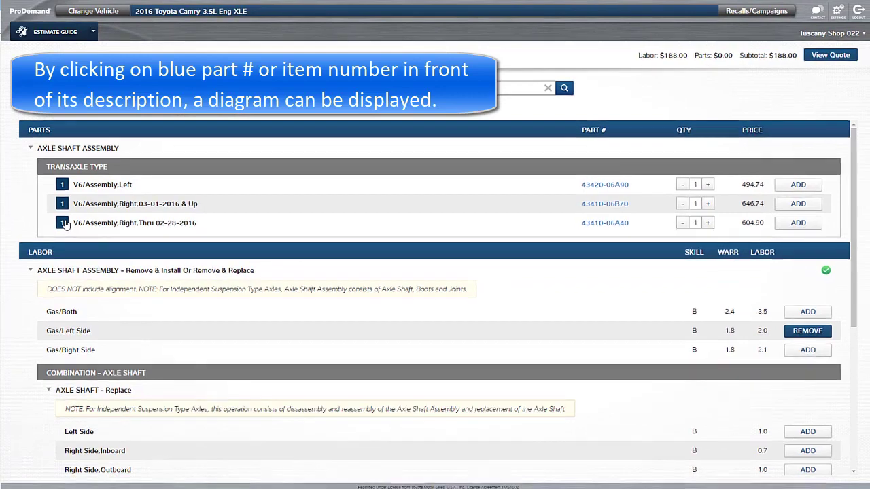
{"action": "left_click", "coordinate": [63, 222]}
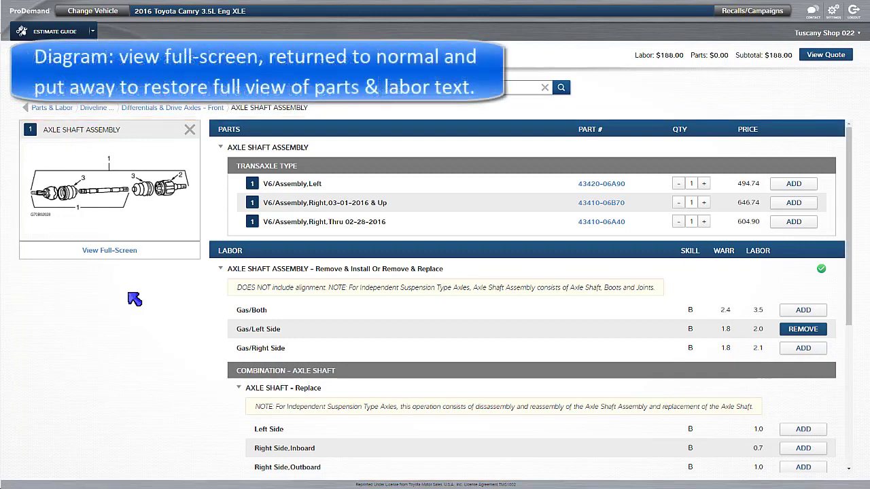
{"action": "left_click", "coordinate": [111, 252]}
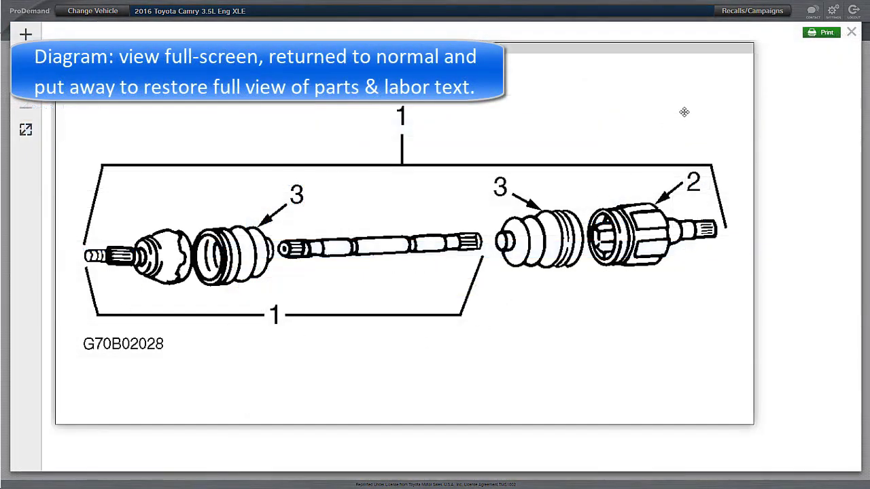
{"action": "left_click", "coordinate": [851, 32]}
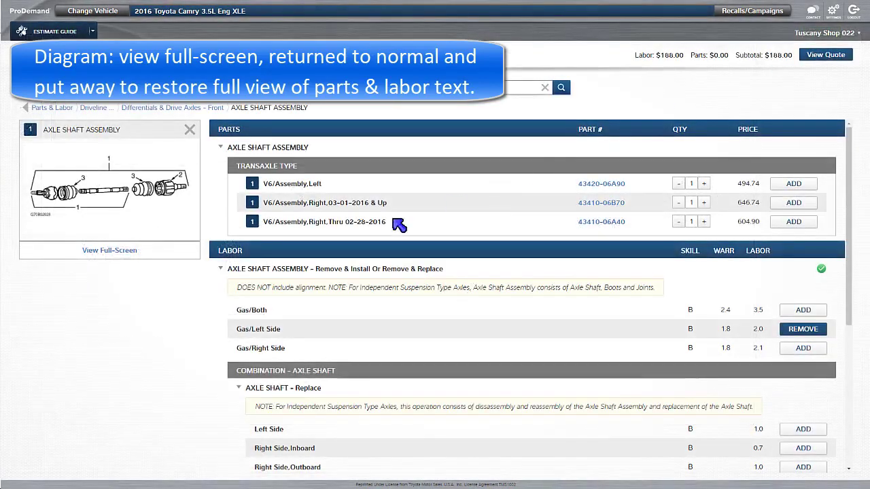
{"action": "left_click", "coordinate": [190, 129]}
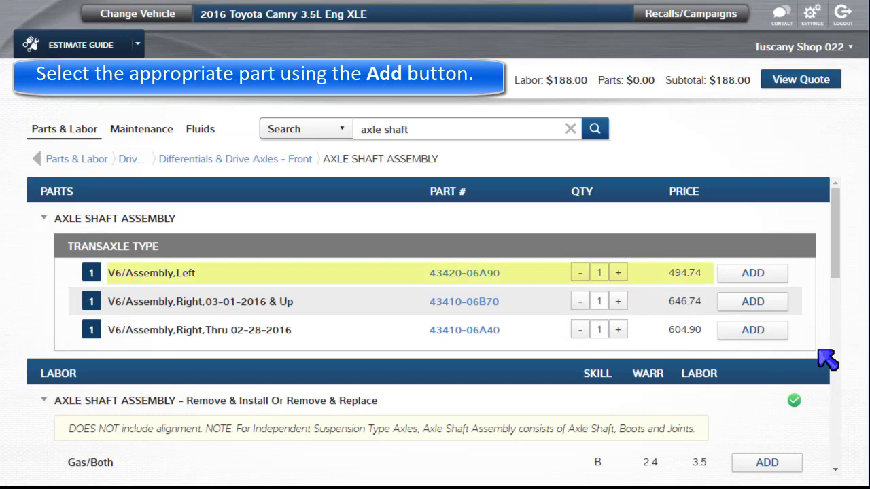
Step: Add the V6/Assembly,Left part 43420-06A90 and view the quote, now subtotal $682.74
{"action": "left_click", "coordinate": [763, 279]}
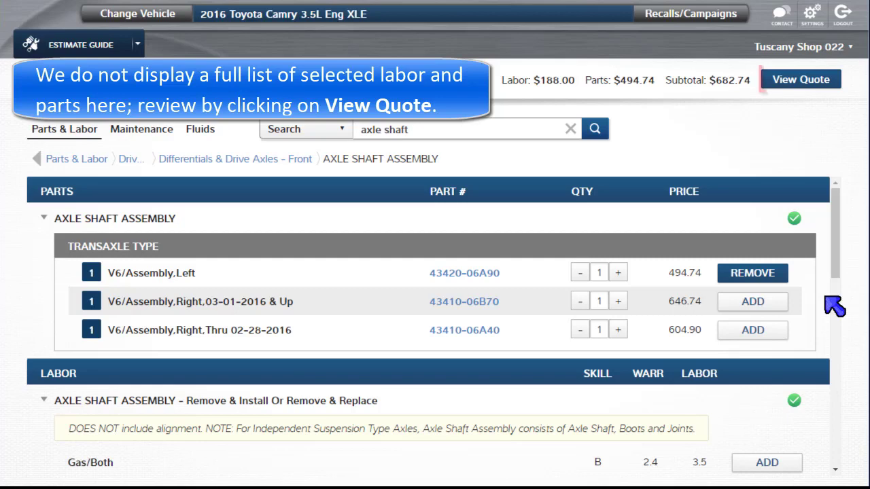
{"action": "left_click", "coordinate": [809, 87]}
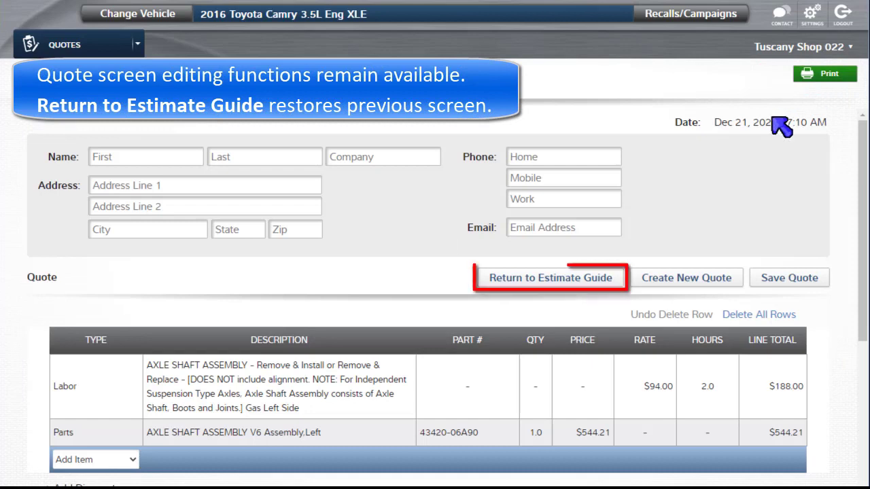
Step: Return to the estimate guide, clear the axle shaft search, and show Maintenance schedules
{"action": "left_click", "coordinate": [567, 280]}
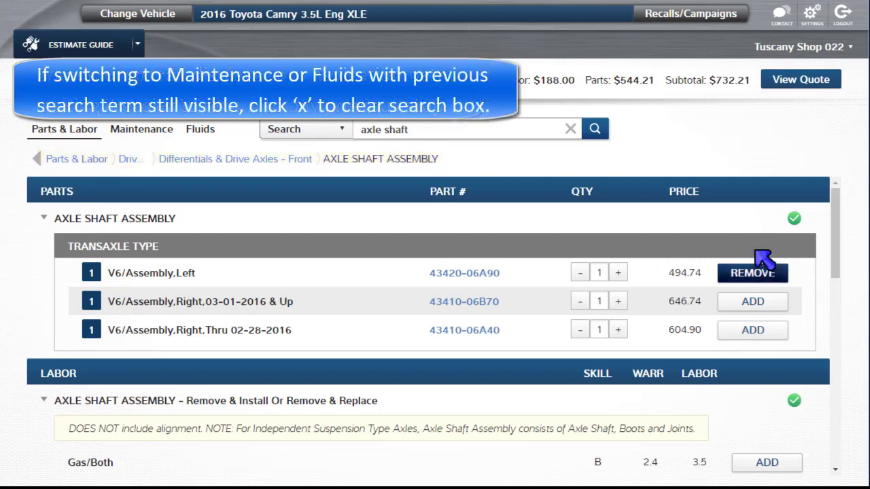
{"action": "left_click", "coordinate": [570, 129]}
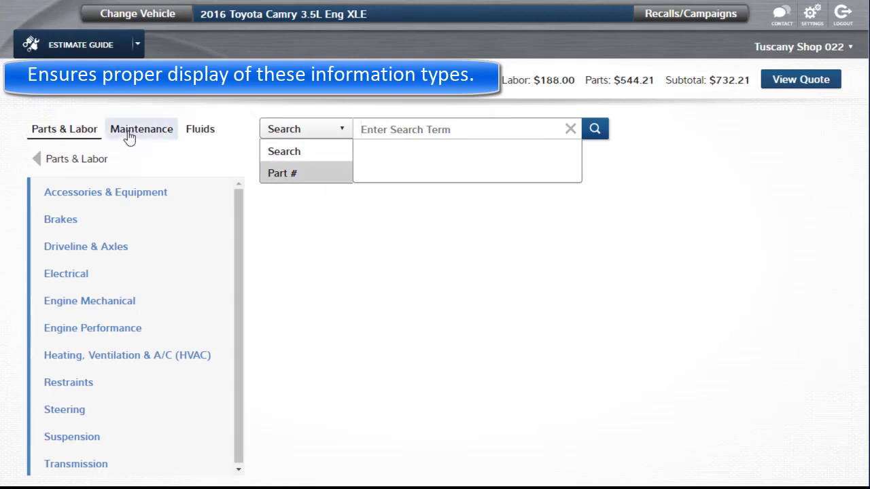
{"action": "left_click", "coordinate": [130, 136]}
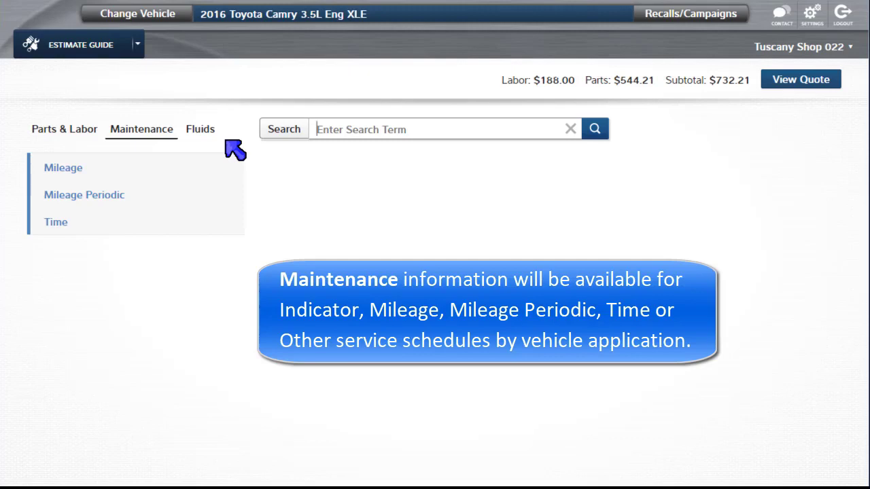
Step: Review the Mileage intervals, then show the Mileage Periodic schedule for Idling
{"action": "left_click", "coordinate": [101, 179]}
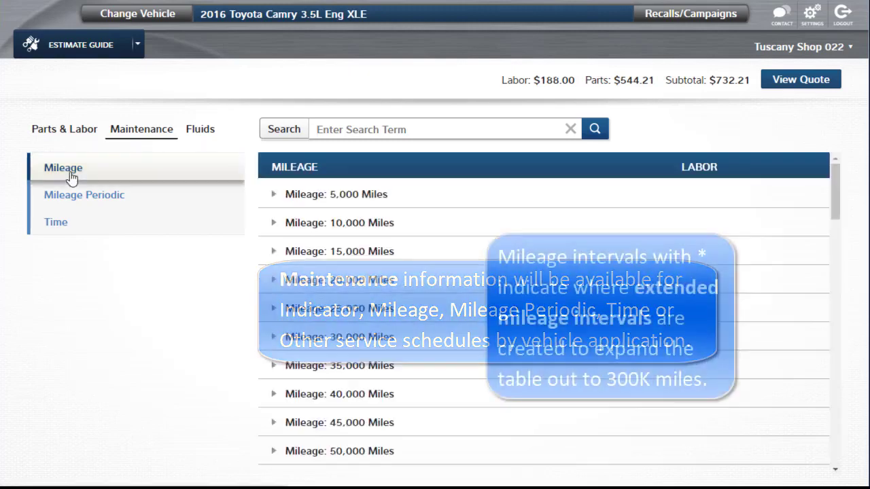
{"action": "scroll", "coordinate": [419, 294], "scroll_direction": "down", "scroll_amount": 10}
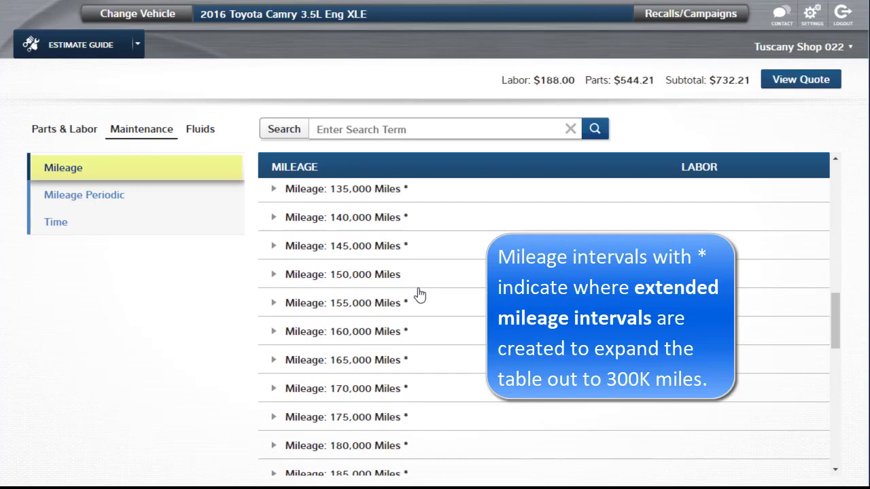
{"action": "scroll", "coordinate": [418, 294], "scroll_direction": "up", "scroll_amount": 10}
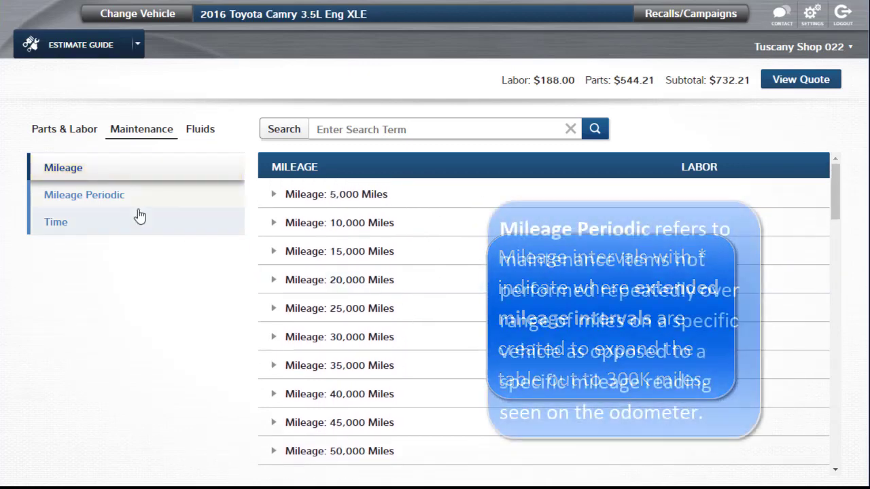
{"action": "left_click", "coordinate": [109, 195]}
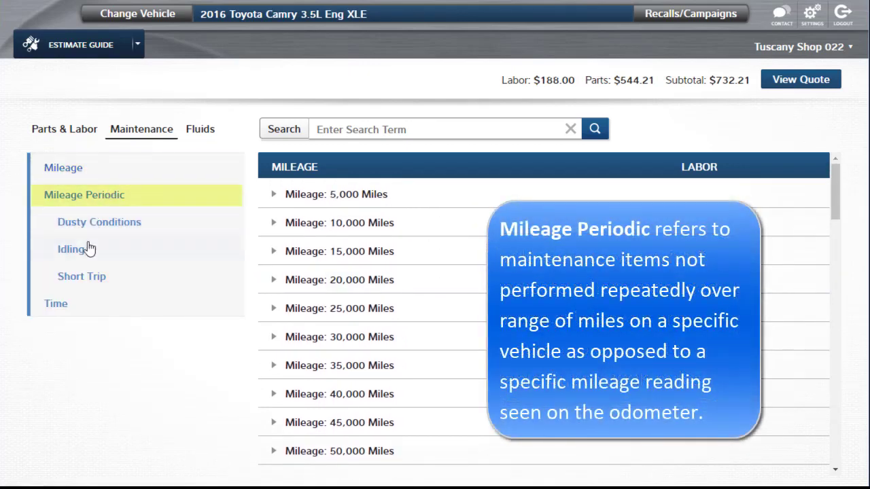
{"action": "left_click", "coordinate": [80, 251]}
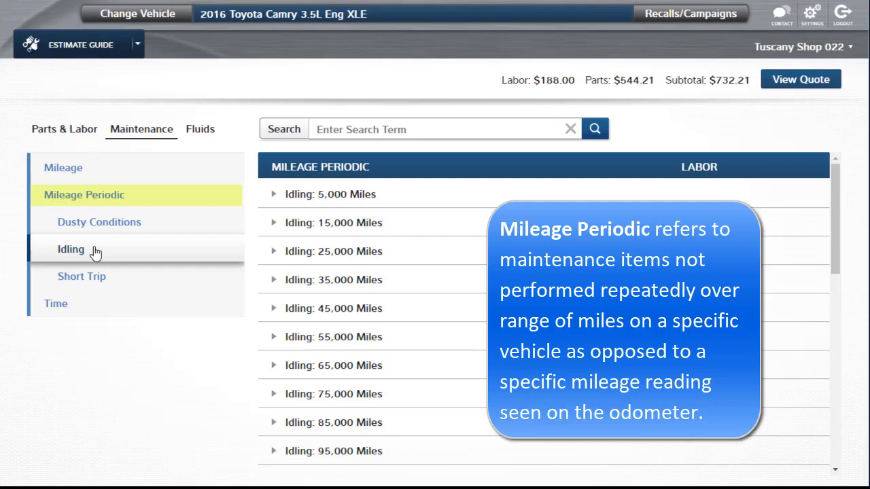
Step: Show the Time-based Idling schedule, with intervals from 6 to 114 Months
{"action": "left_click", "coordinate": [87, 201]}
{"action": "left_click", "coordinate": [60, 230]}
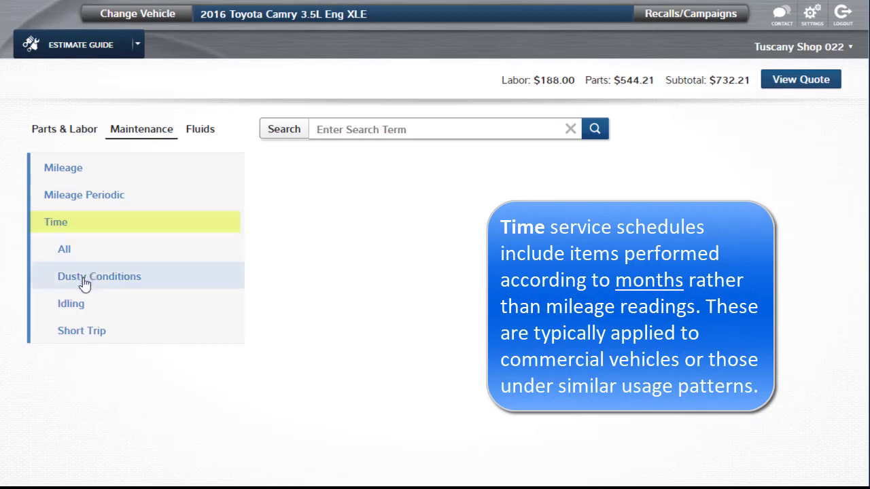
{"action": "left_click", "coordinate": [70, 304]}
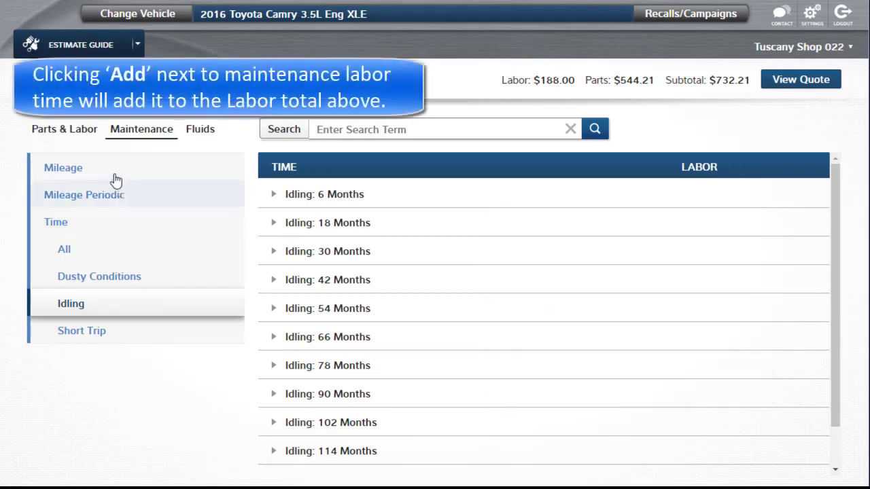
Step: Add the 40,000 Miles labor and its service details, raising labor to $329.00
{"action": "left_click", "coordinate": [126, 176]}
{"action": "left_click", "coordinate": [378, 396]}
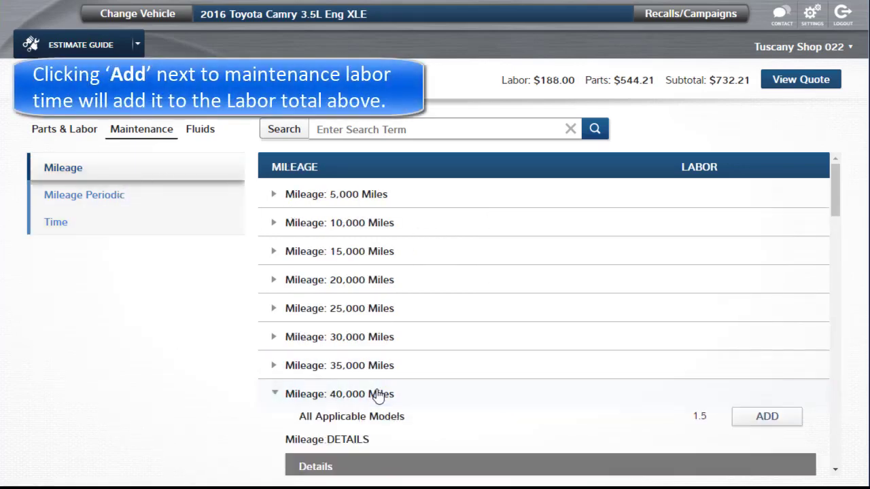
{"action": "left_click", "coordinate": [766, 420]}
{"action": "scroll", "coordinate": [715, 356], "scroll_direction": "down", "scroll_amount": 2}
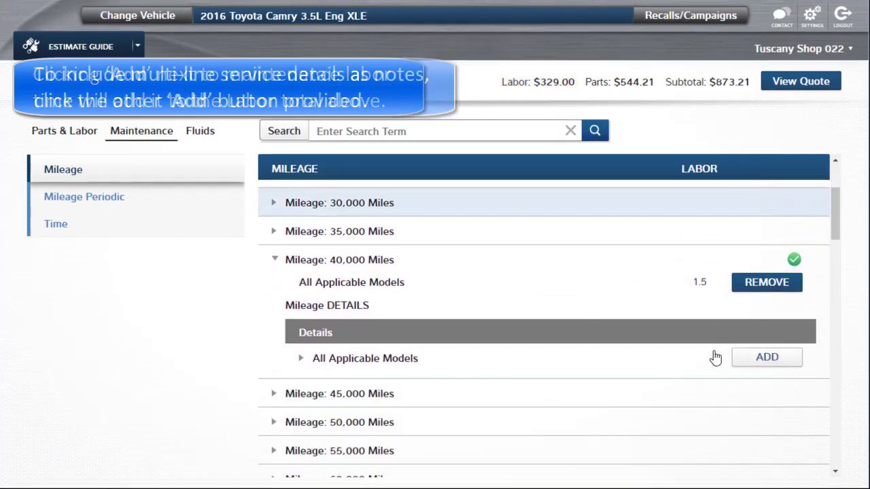
{"action": "left_click", "coordinate": [753, 366]}
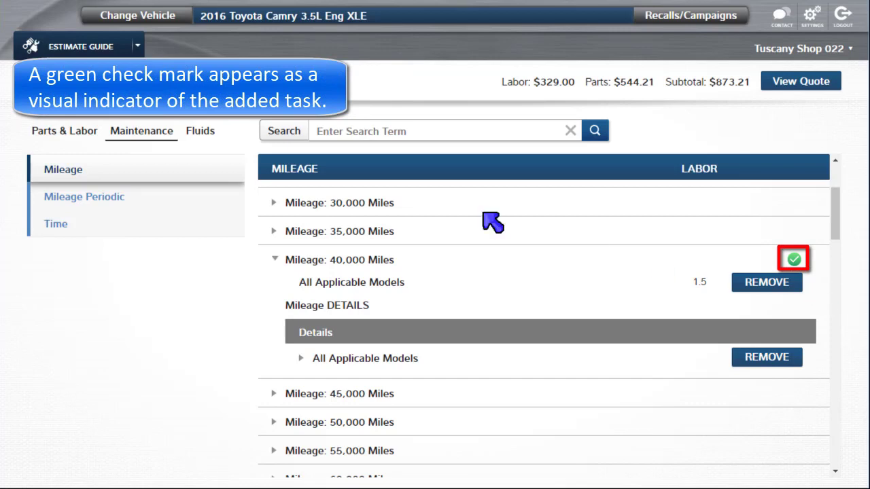
{"action": "left_click", "coordinate": [200, 136]}
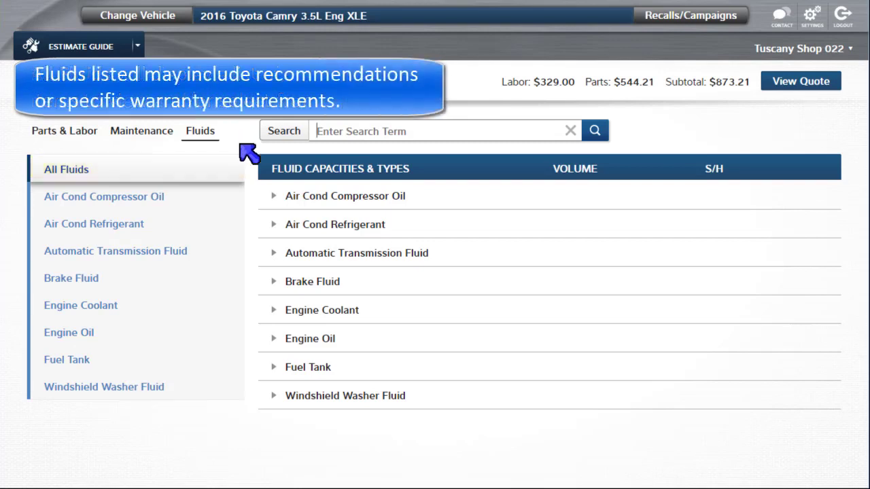
Step: Add the 3.5L Eng engine coolant, 9.60 QTS (9.1 L), as a part
{"action": "left_click", "coordinate": [310, 309]}
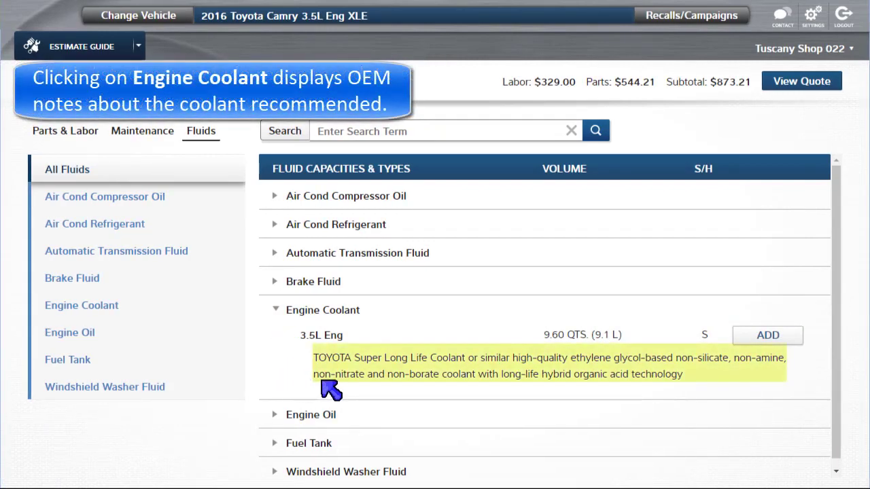
{"action": "left_click", "coordinate": [780, 340]}
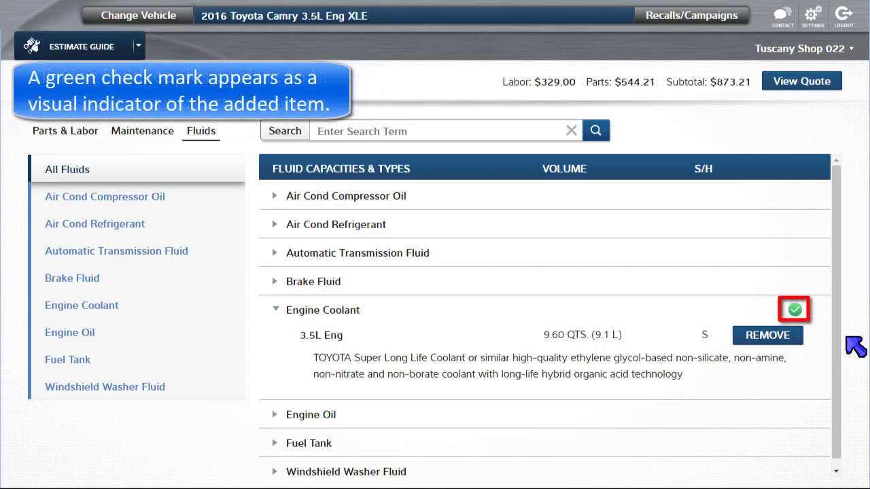
Step: On the quote, price Engine Coolant at 26.80 so the line totals $29.48
{"action": "left_click", "coordinate": [802, 83]}
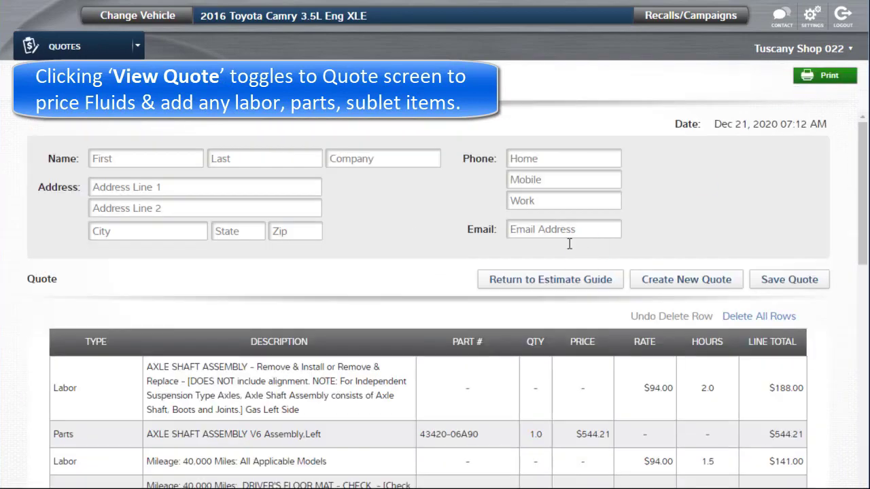
{"action": "scroll", "coordinate": [581, 244], "scroll_direction": "down", "scroll_amount": 3}
{"action": "scroll", "coordinate": [571, 262], "scroll_direction": "down", "scroll_amount": 5}
{"action": "scroll", "coordinate": [575, 268], "scroll_direction": "up", "scroll_amount": 3}
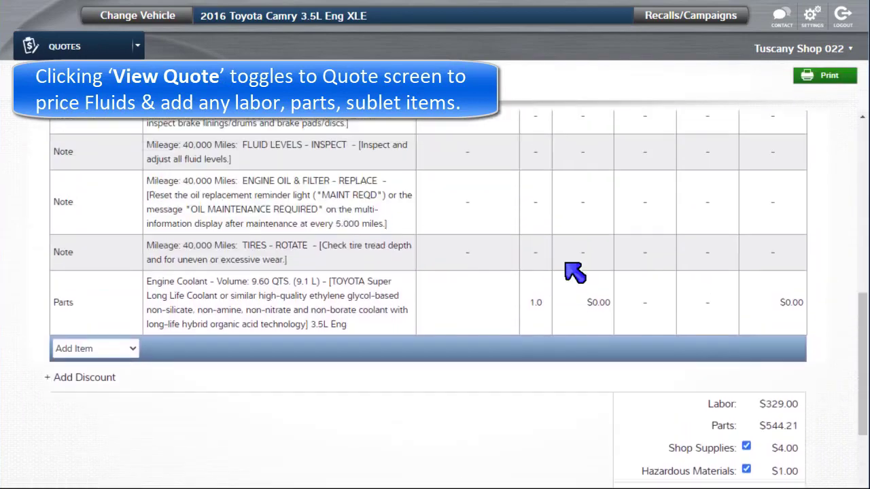
{"action": "left_click", "coordinate": [595, 365]}
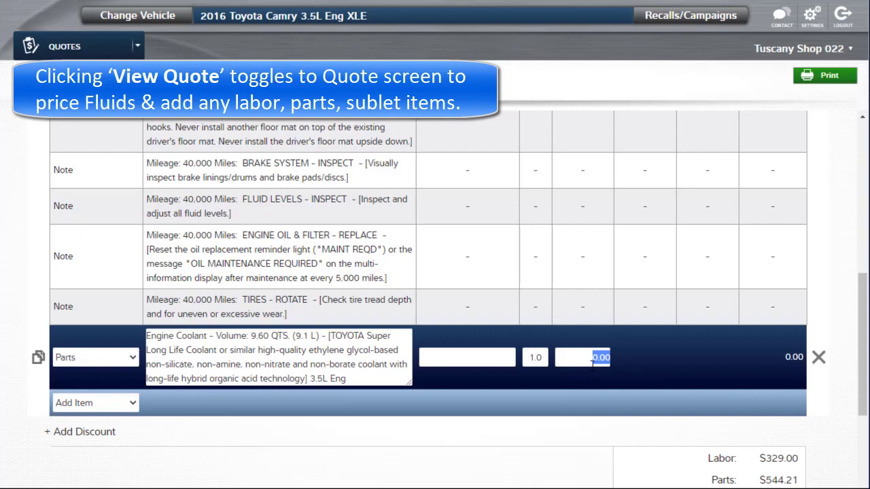
{"action": "type", "text": "26"}
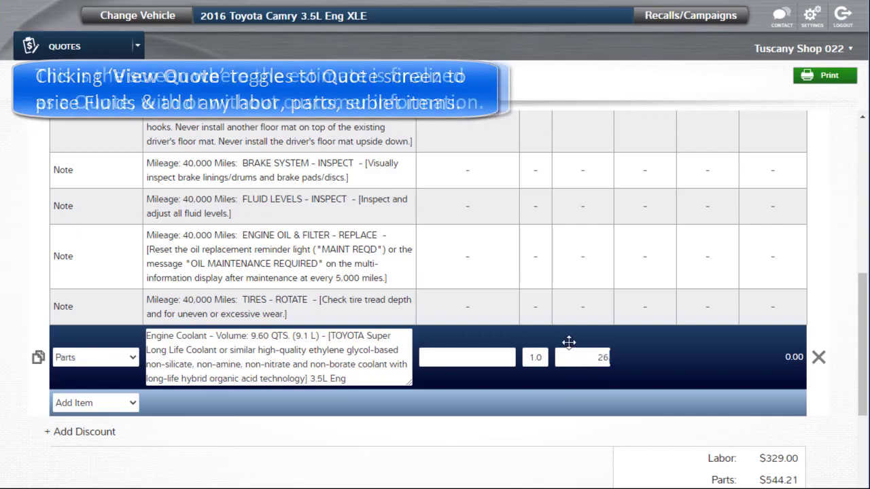
{"action": "type", "text": ".80"}
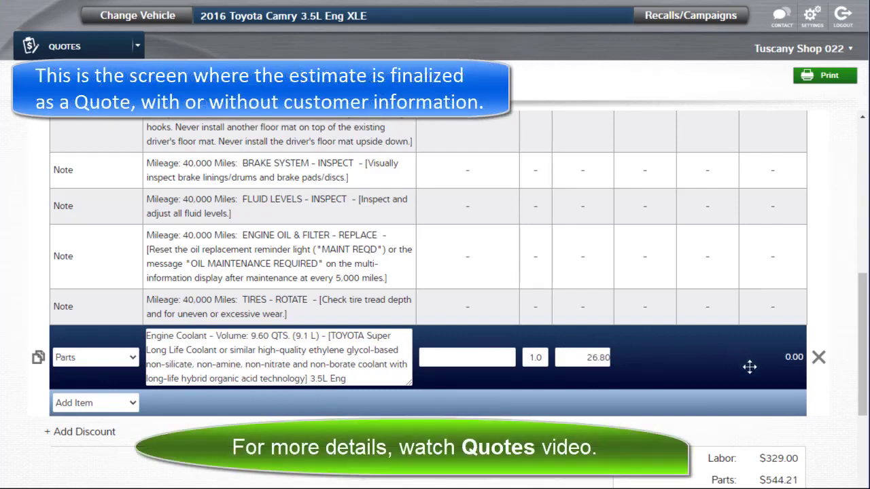
{"action": "left_click", "coordinate": [827, 401]}
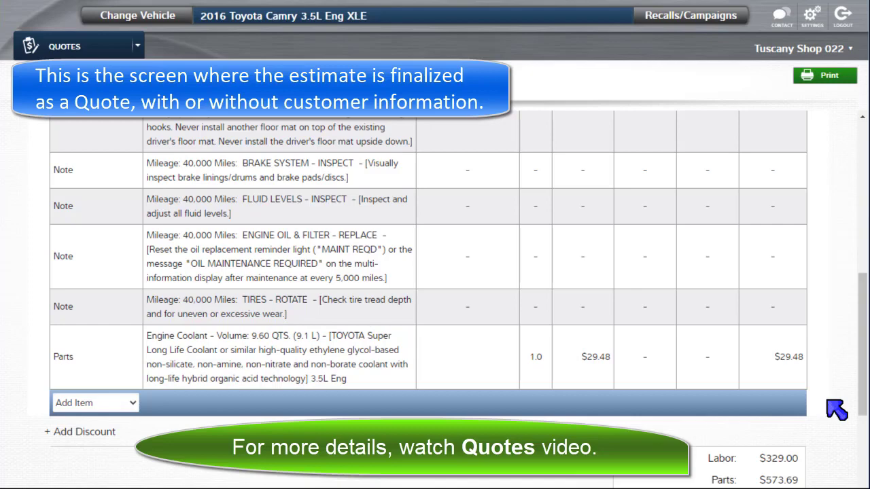
{"action": "scroll", "coordinate": [836, 408], "scroll_direction": "up", "scroll_amount": 10}
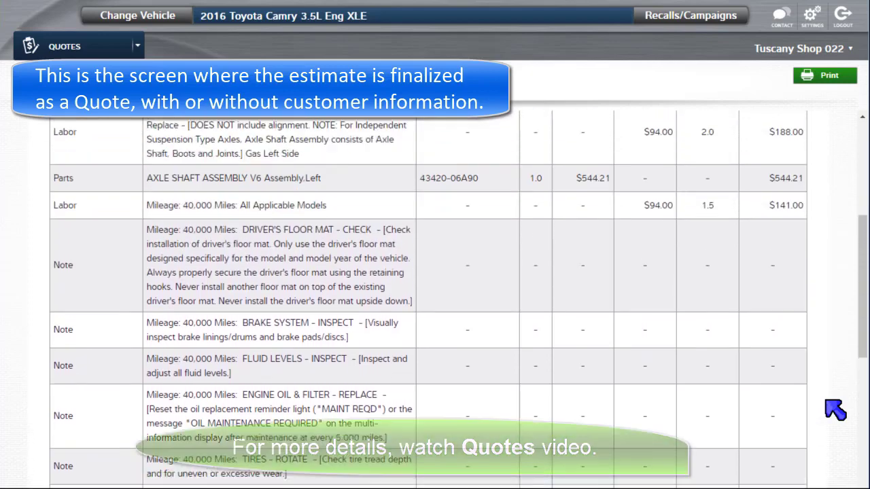